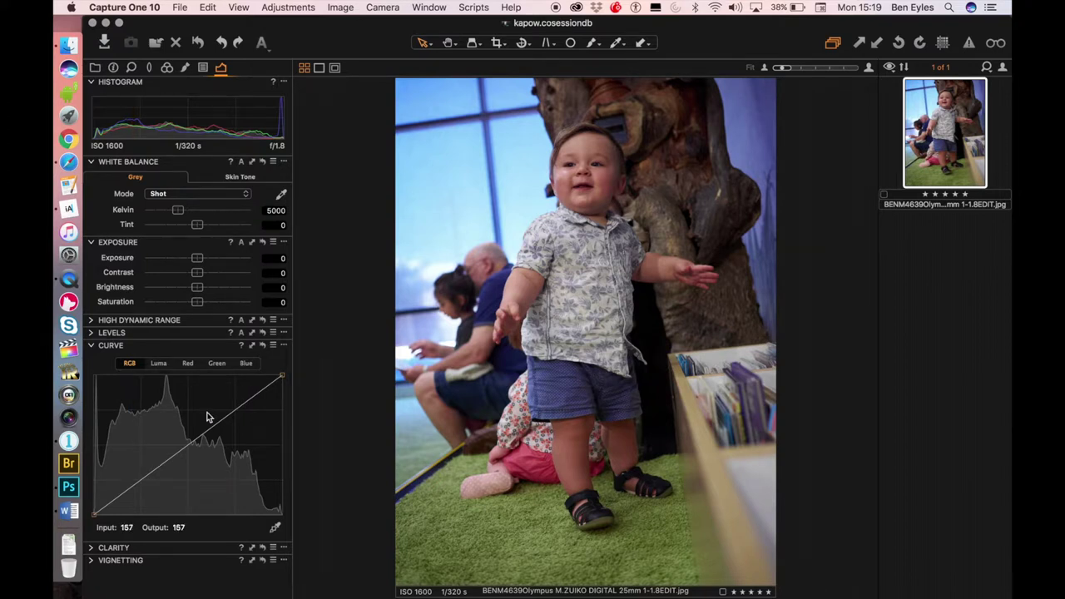
Step: Build an S-shaped RGB curve (shadows down, highlights up) twice, undoing each attempt
left_click_drag(148, 482, 143, 487)
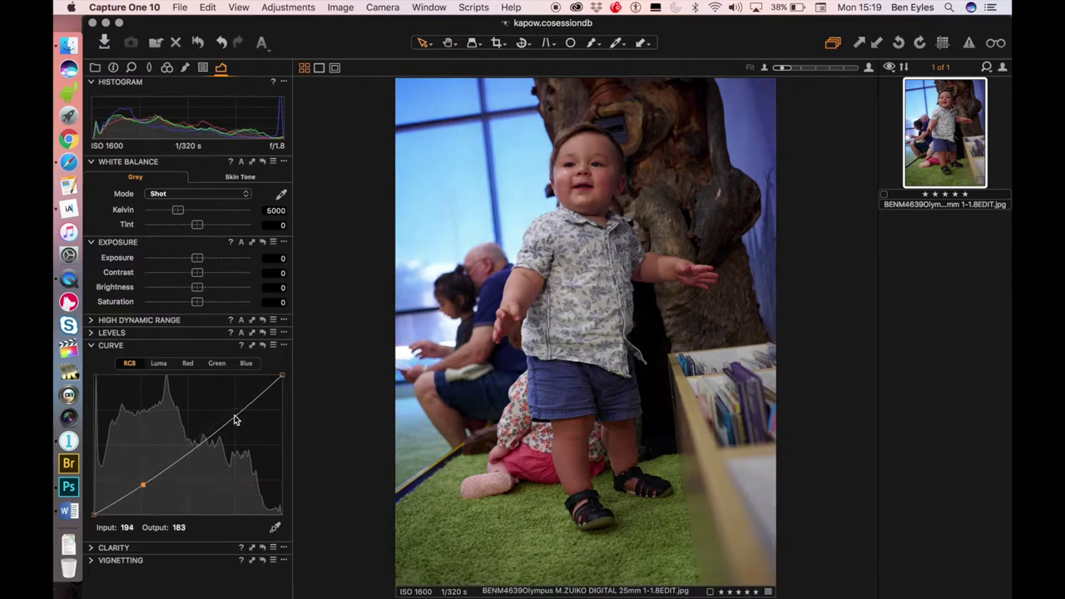
left_click_drag(233, 418, 229, 410)
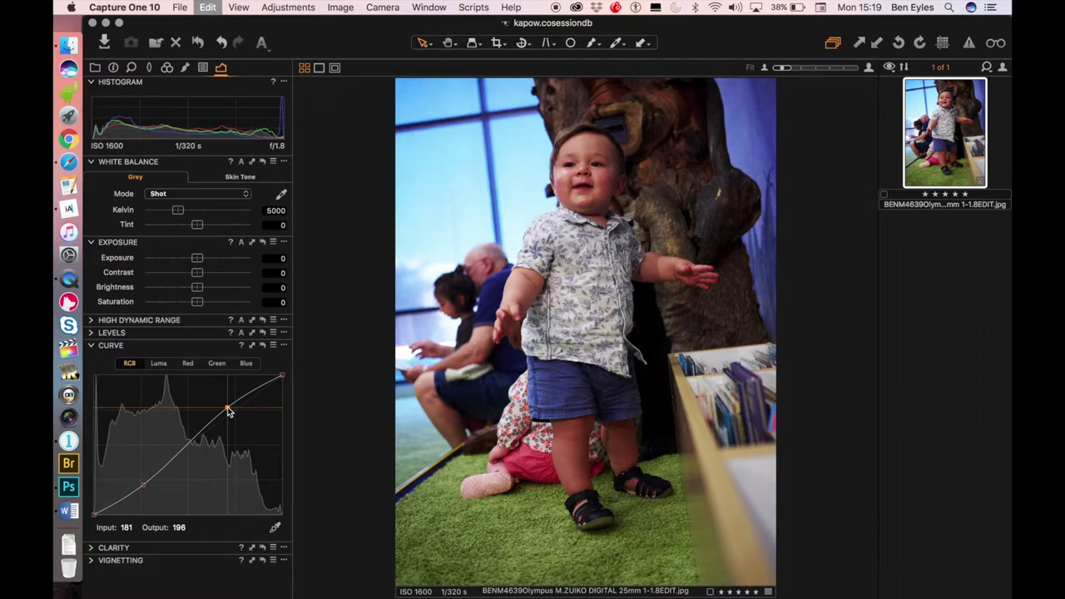
key("super+z")
key("super+z")
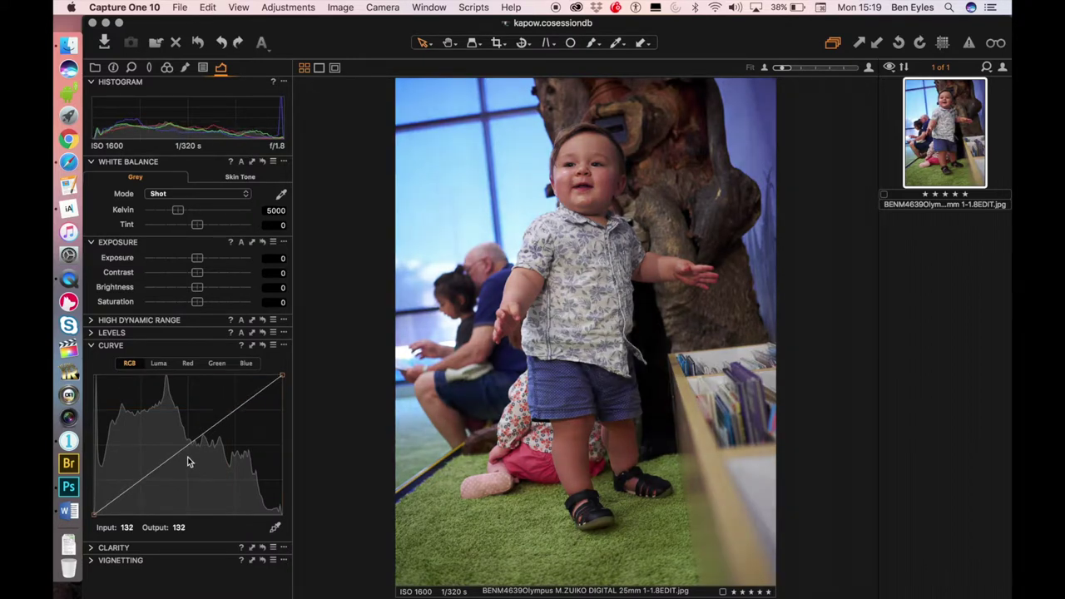
left_click_drag(149, 478, 173, 494)
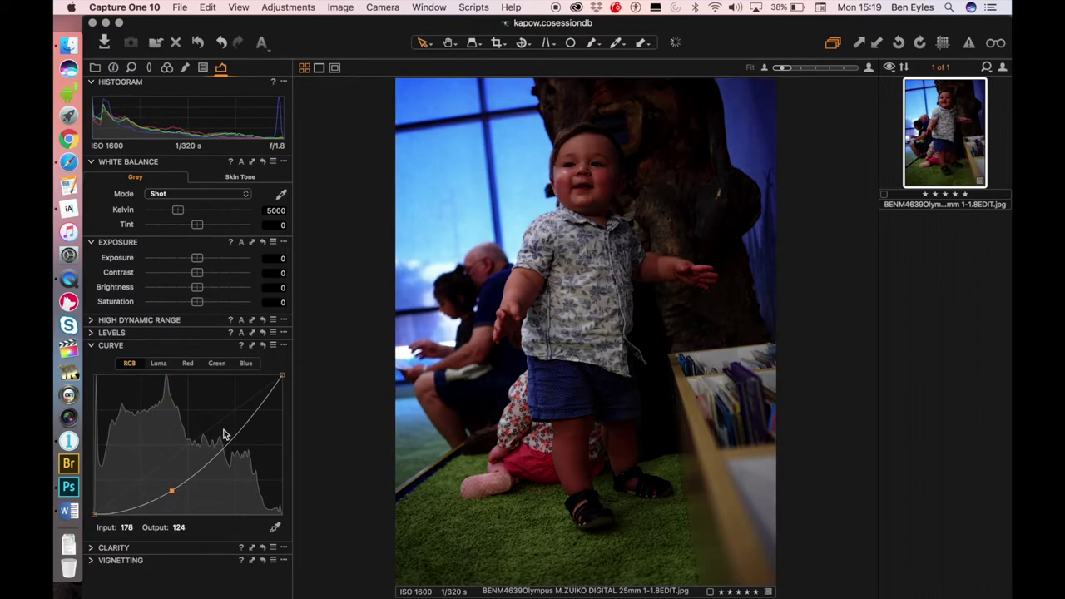
mouse_move(232, 431)
left_mouse_down()
mouse_move(213, 414)
mouse_move(221, 420)
left_mouse_up()
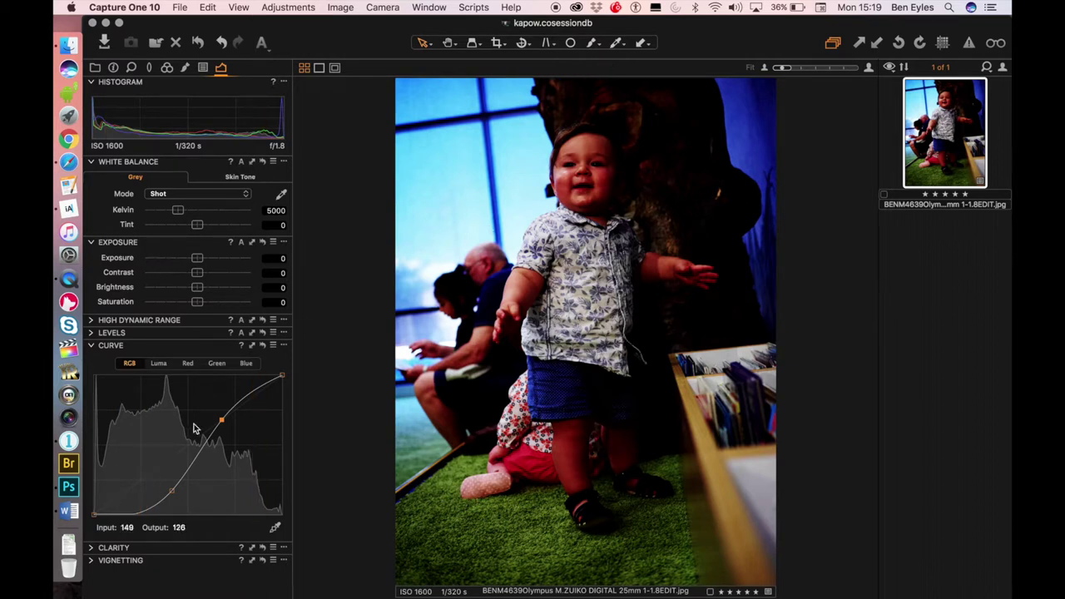
key("super+z")
key("super+z")
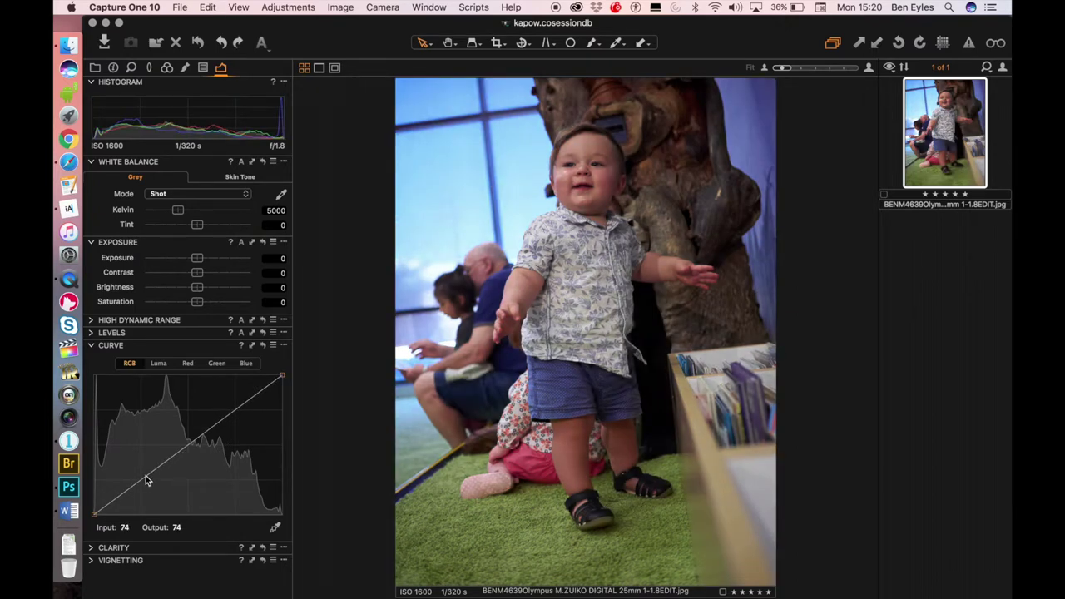
Step: Add a shadow-darkening, highlight-brightening S-curve to the RGB curve, then undo it
left_click_drag(147, 477, 150, 484)
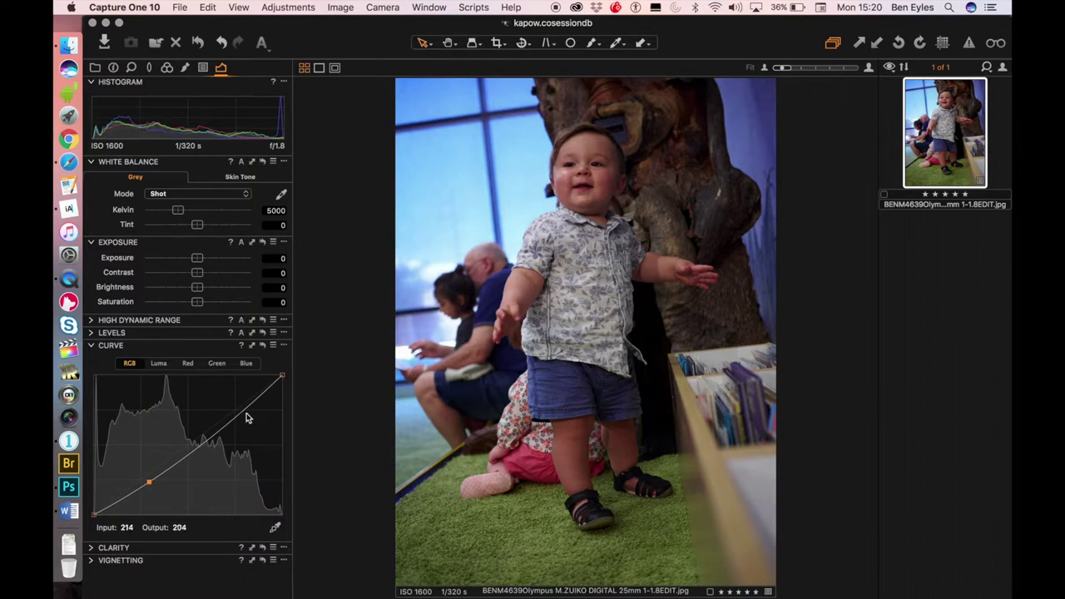
left_click_drag(237, 417, 231, 407)
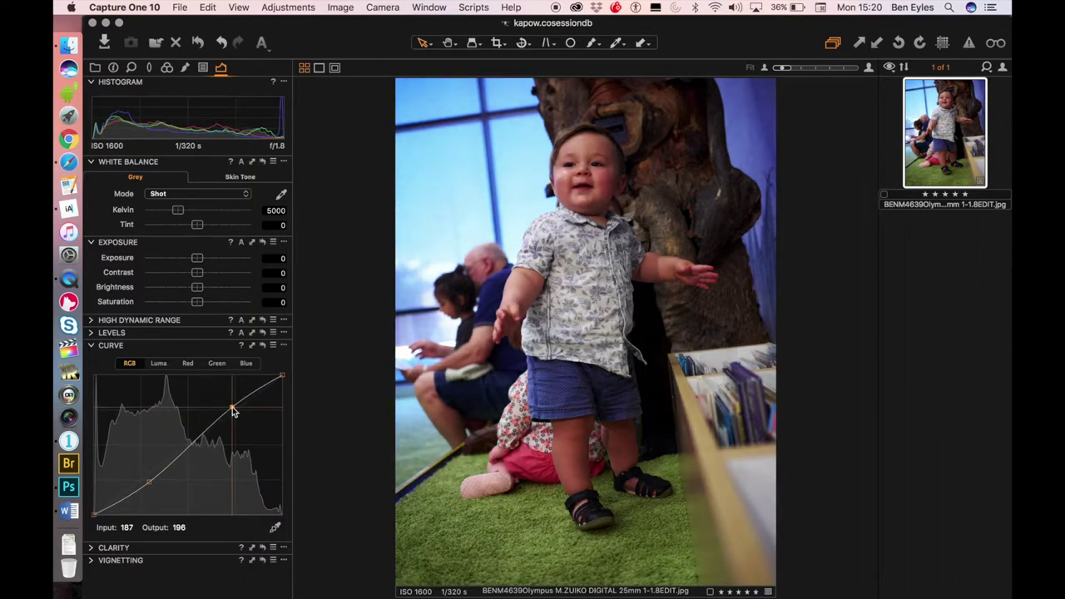
key("super+z")
key("super+z")
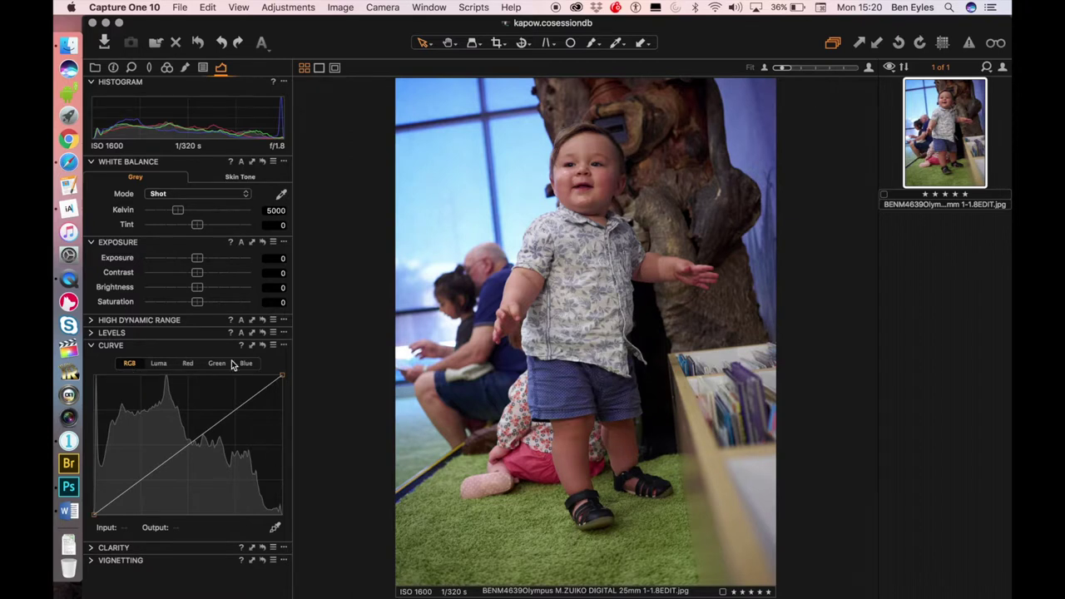
left_click(160, 366)
left_click(160, 366)
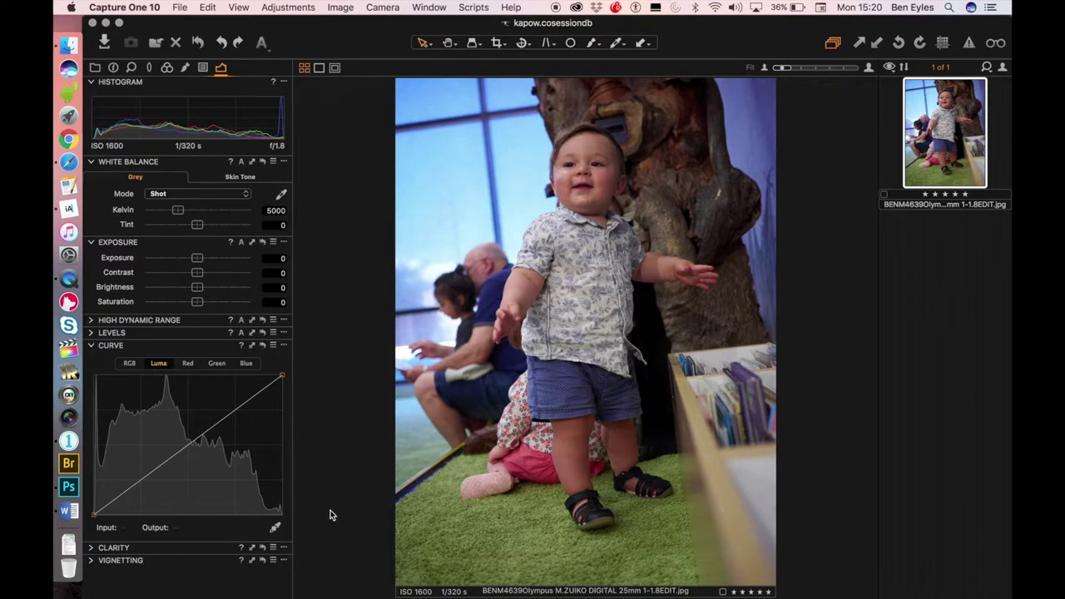
left_click(131, 368)
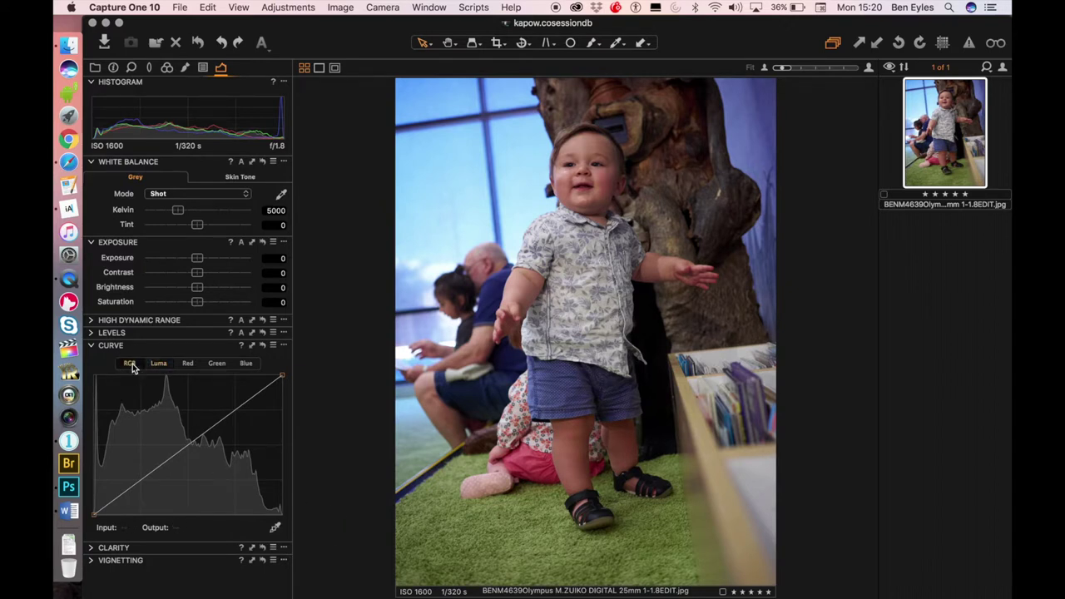
left_click(141, 481)
left_click_drag(141, 483, 151, 501)
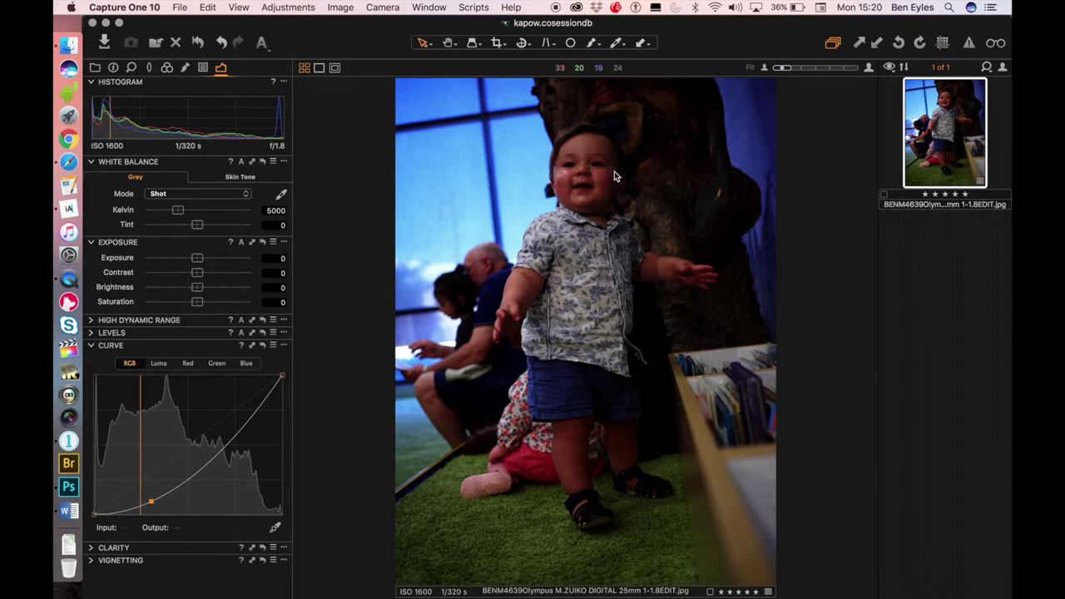
key("super+z")
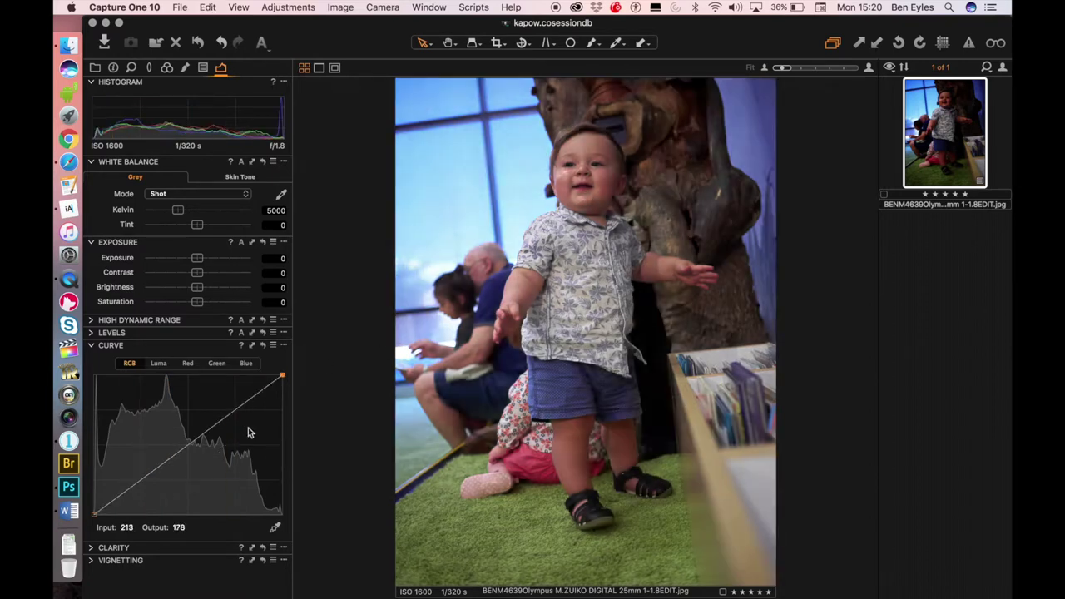
Step: On the Luma curve, pull a low point down to darken the photo, then undo it
left_click(160, 363)
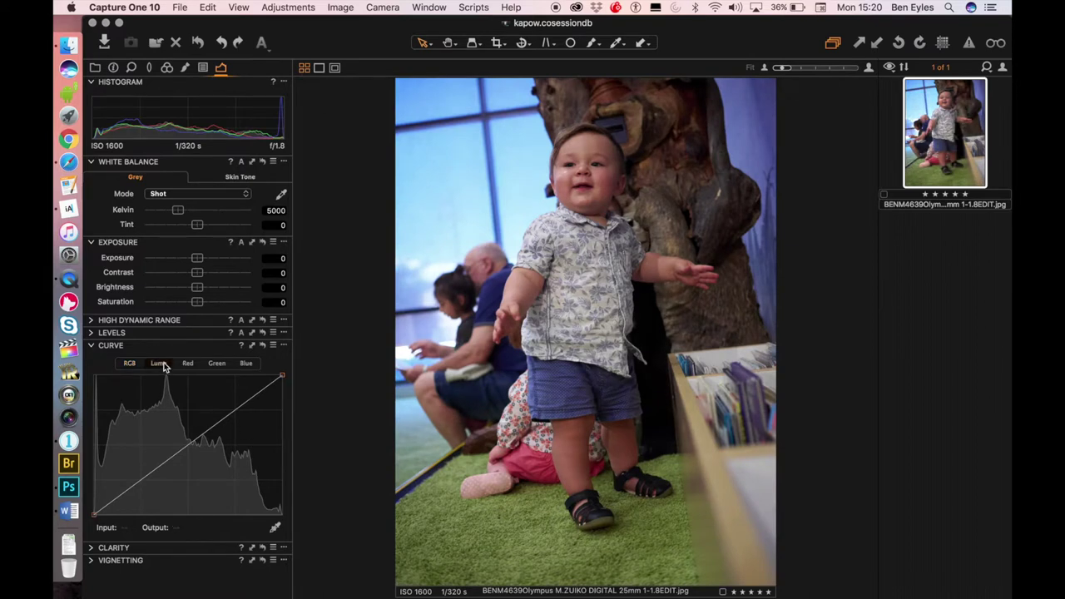
left_click_drag(141, 482, 147, 498)
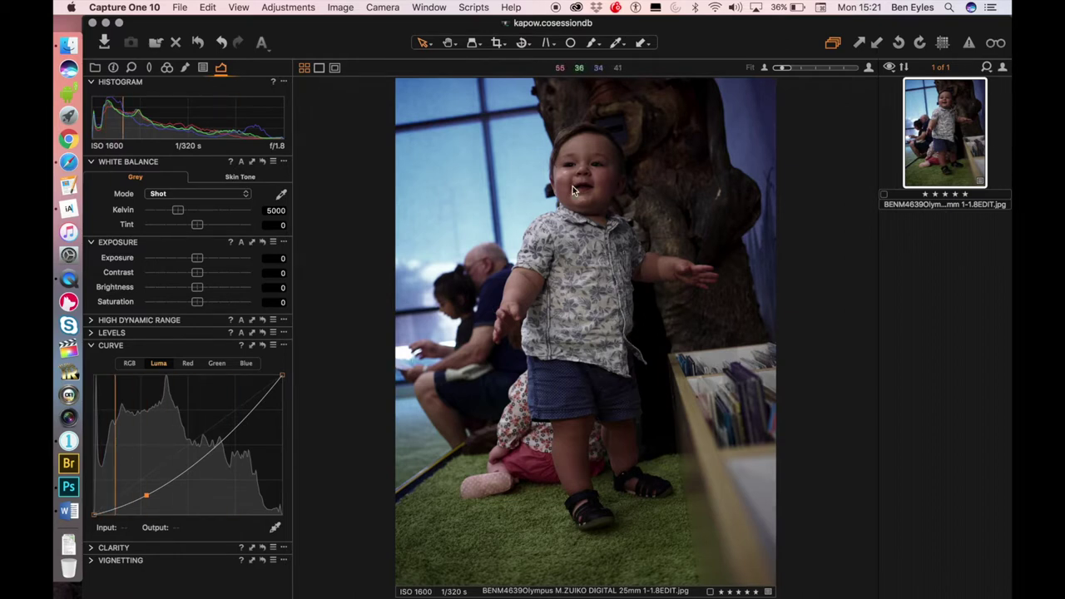
key("super+z")
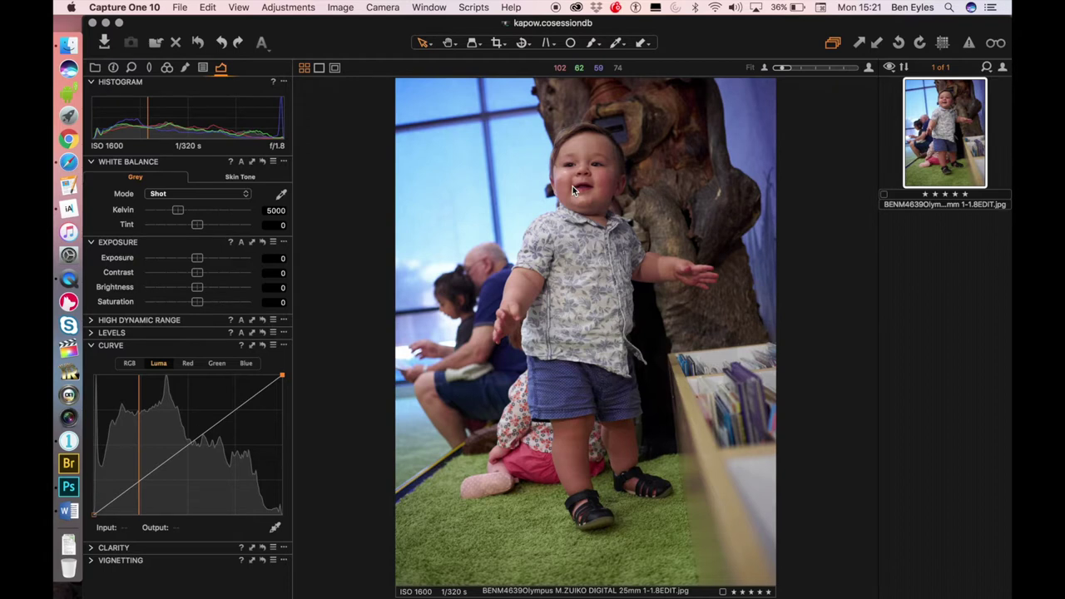
left_click(185, 69)
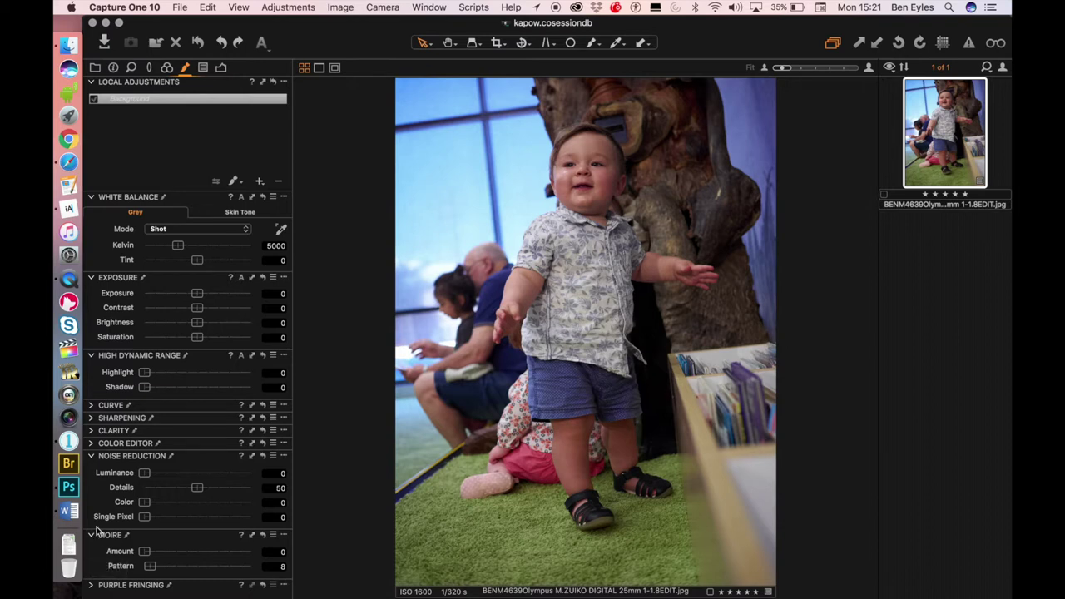
Step: Switch to Photoshop CC 2018, where the toddler photo is open
left_click(68, 488)
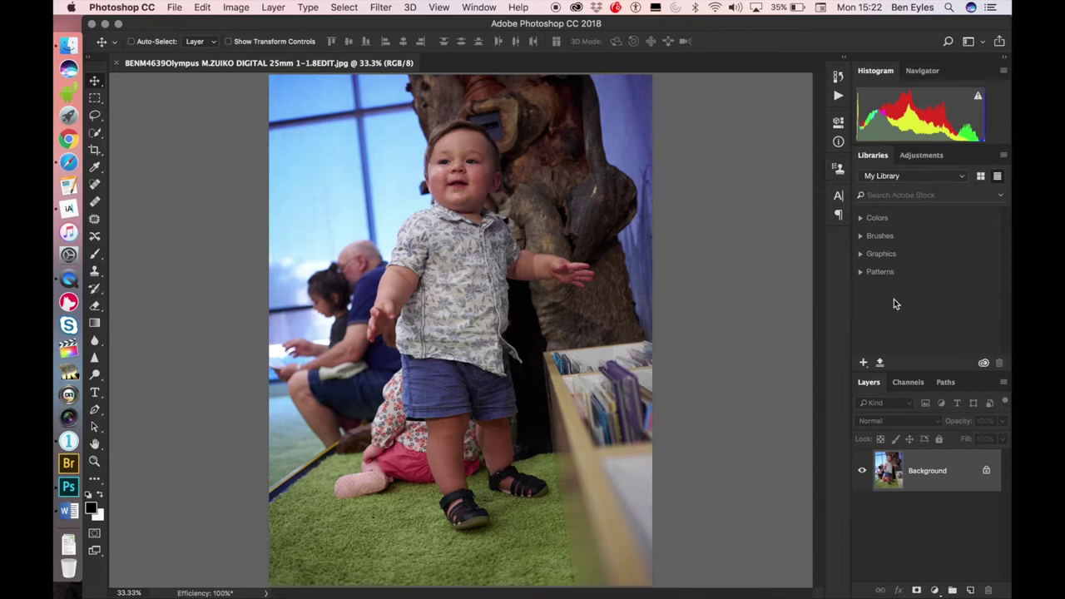
Step: Add a Curves adjustment layer and drag its RGB point from 75 down to 40
left_click(934, 590)
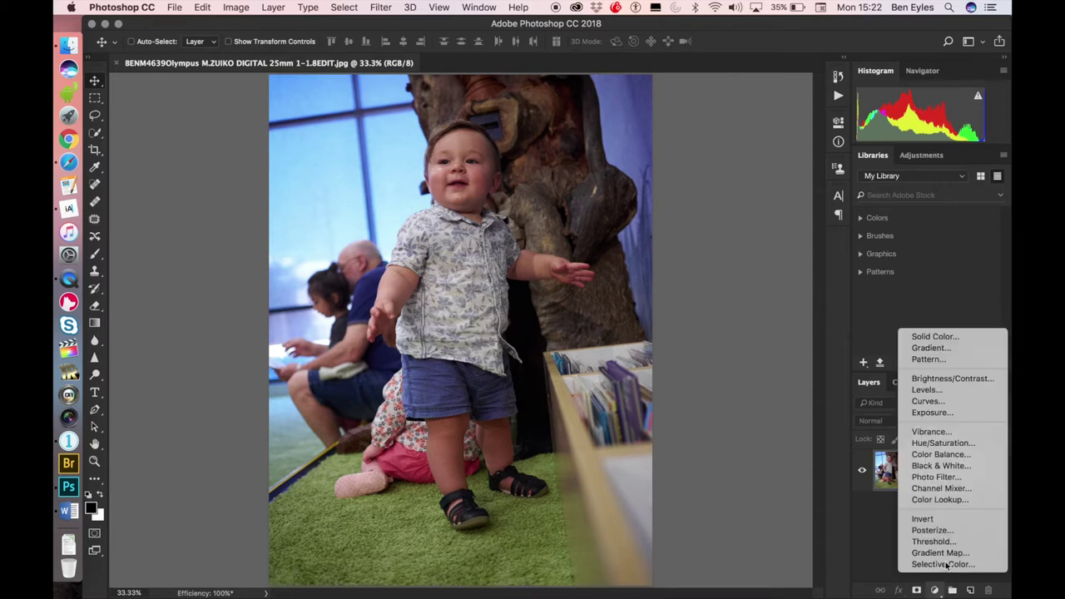
left_click(941, 403)
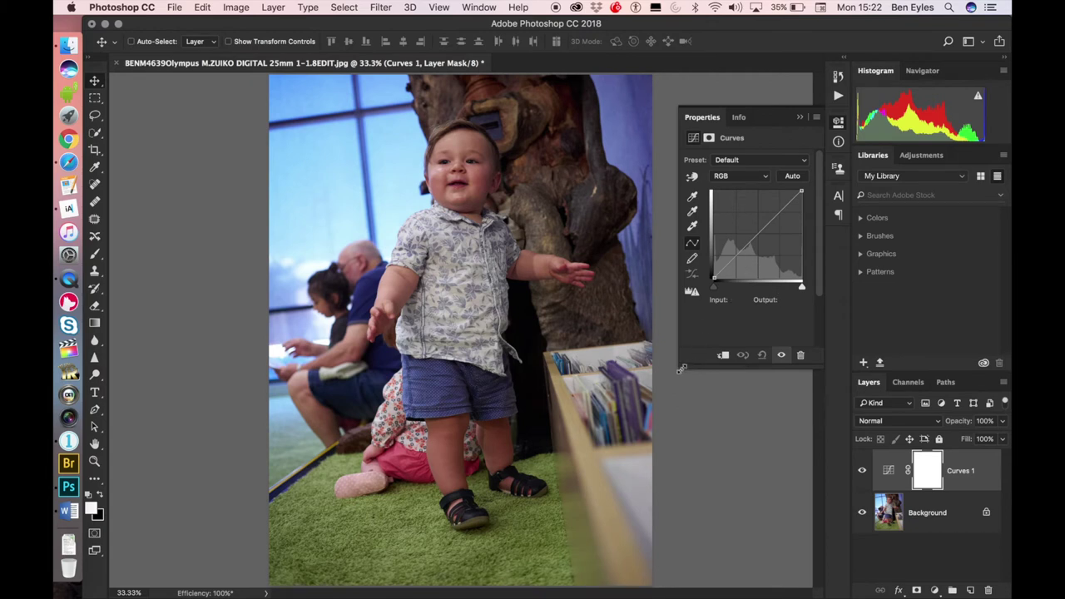
left_click_drag(674, 367, 606, 445)
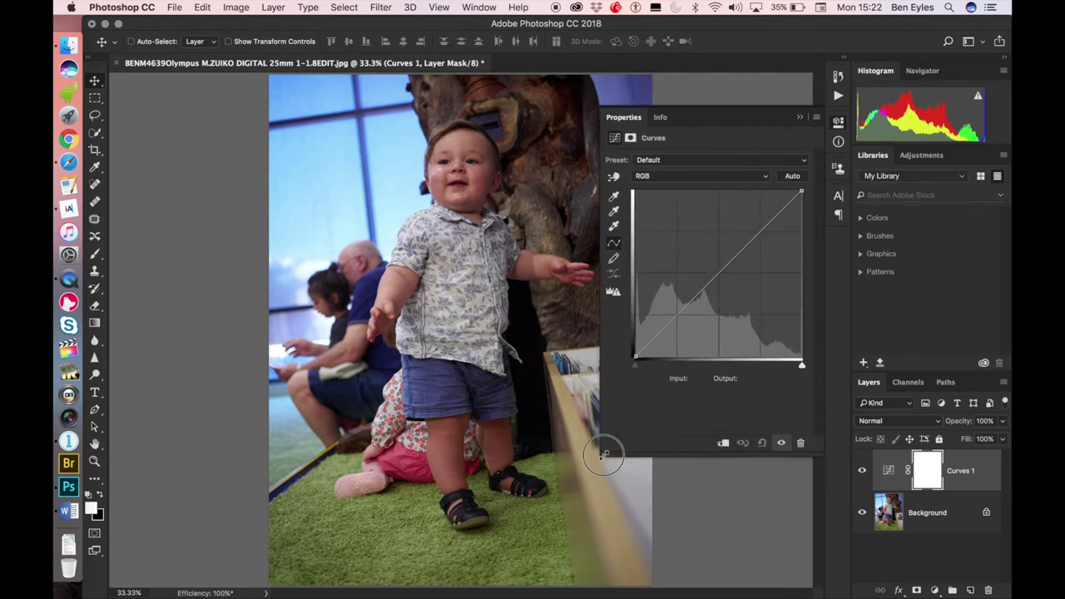
left_click(677, 316)
mouse_move(677, 316)
left_mouse_down()
mouse_move(697, 337)
mouse_move(686, 334)
left_mouse_up()
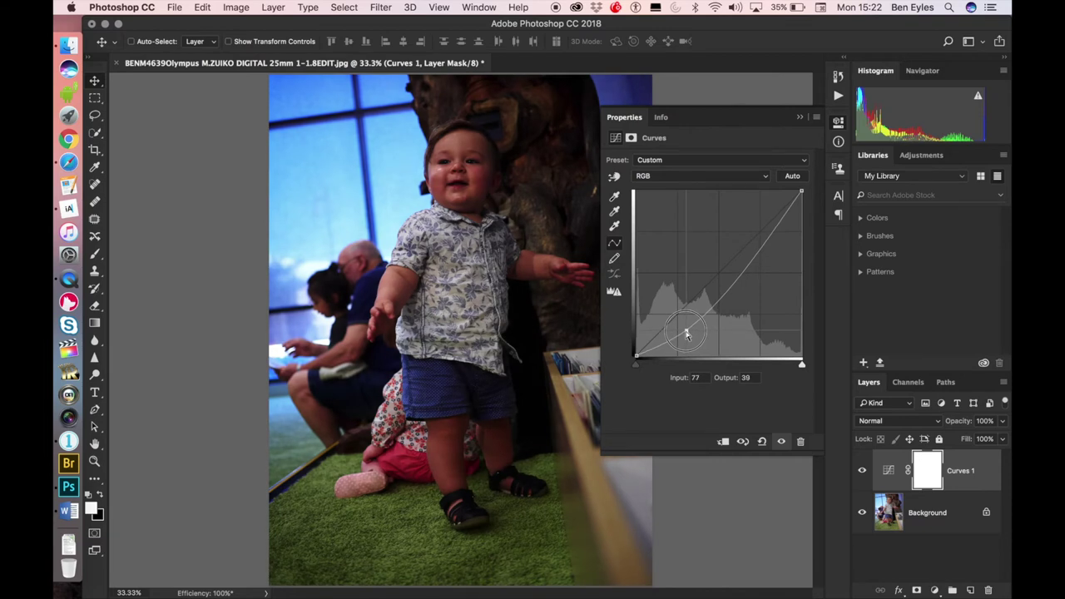
left_click(633, 123)
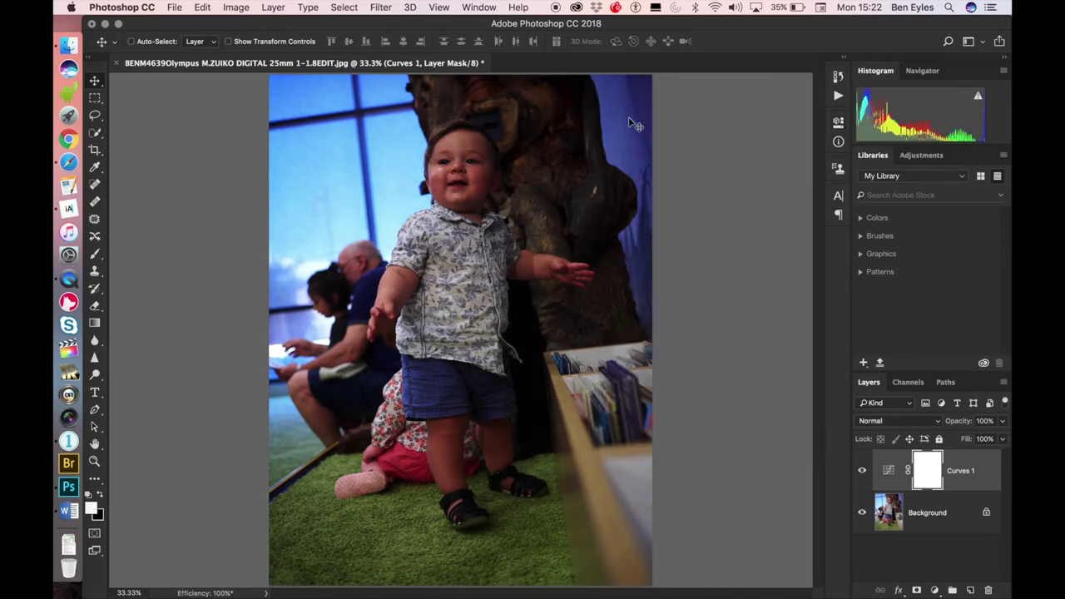
Step: Set the Curves 1 layer's blend mode to Luminosity and toggle its visibility to compare
left_click(893, 421)
mouse_move(897, 591)
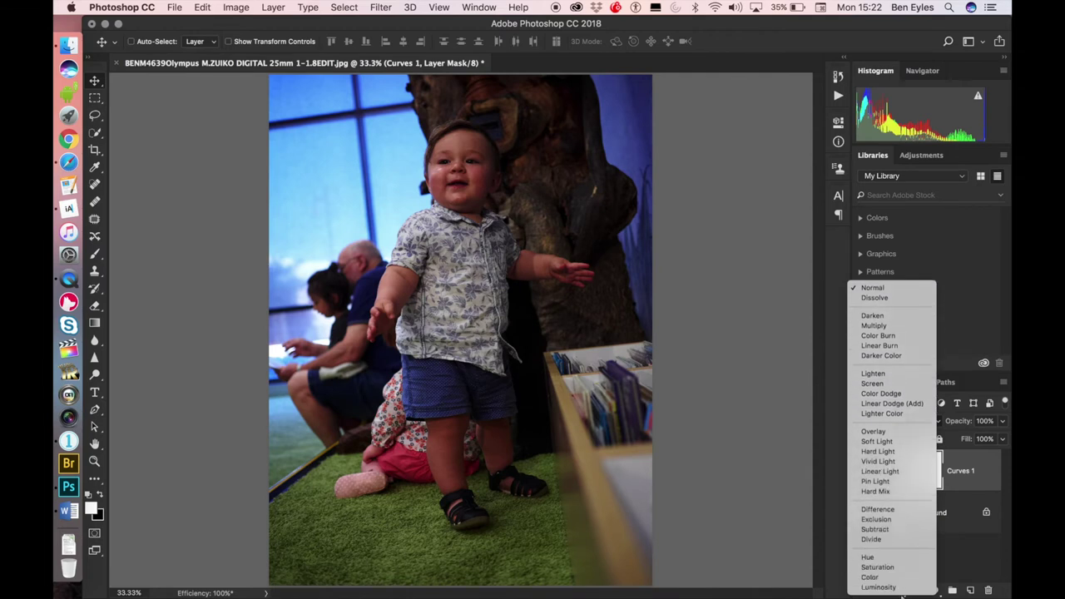
left_click(898, 588)
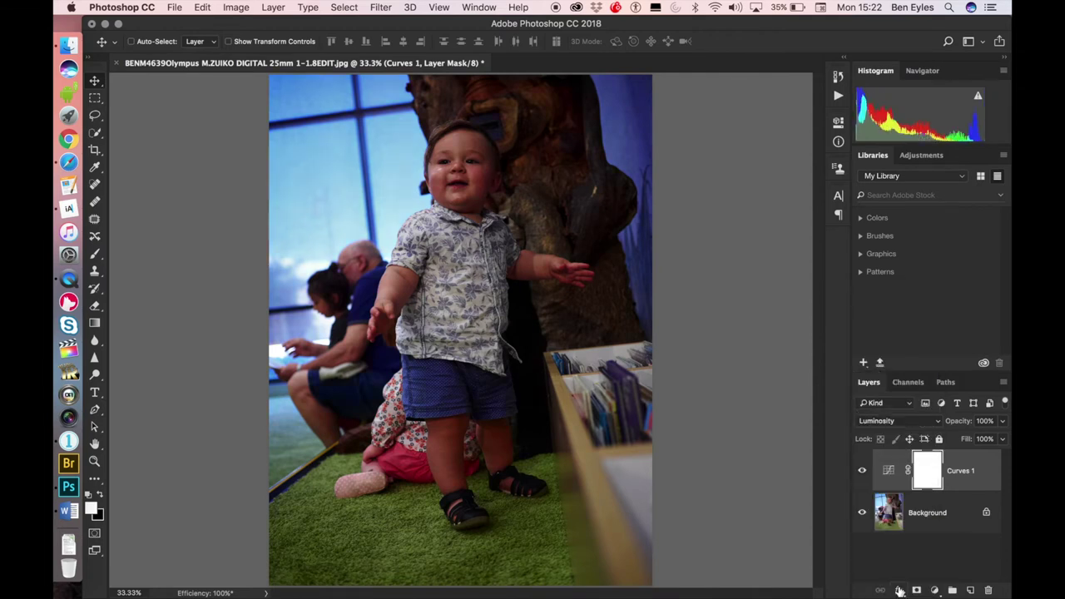
left_click(862, 471)
left_click(862, 471)
Step: Re-edit the Curves 1 point to input 78, output 39
double_click(890, 472)
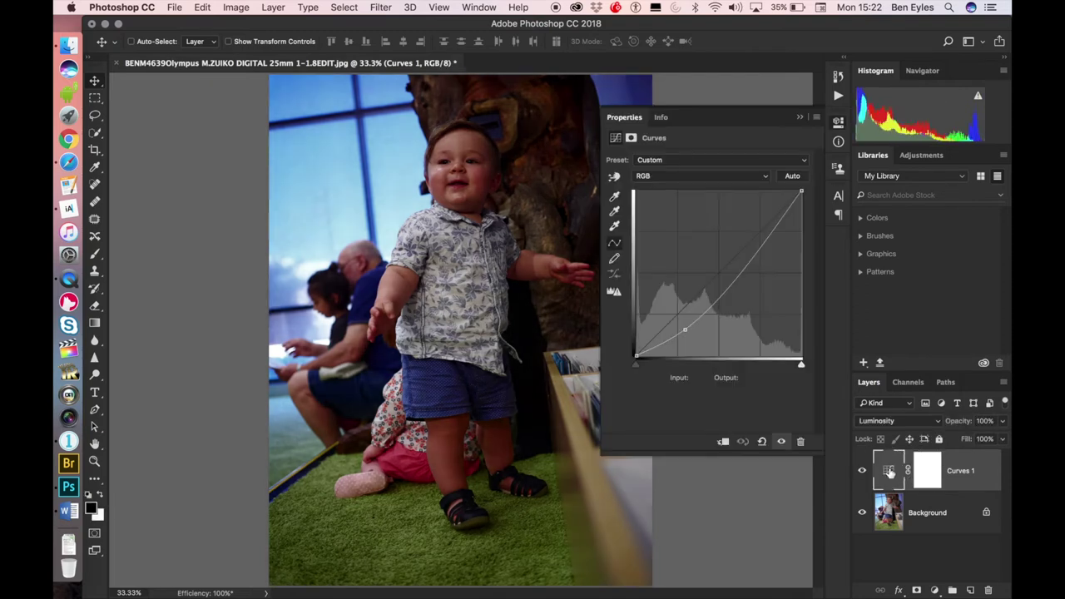
left_click_drag(685, 307, 687, 332)
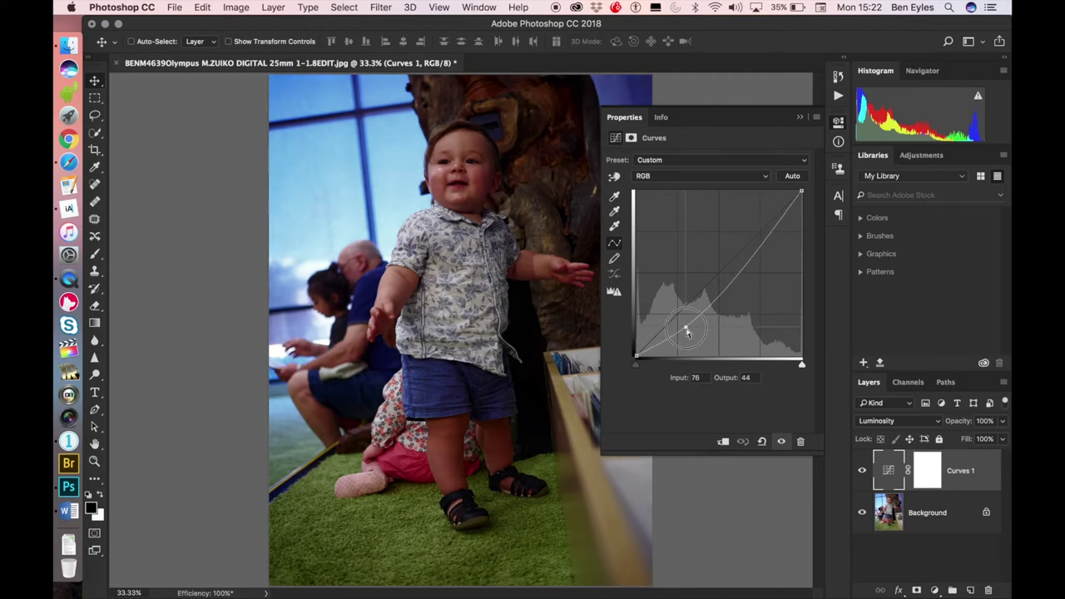
mouse_move(687, 332)
left_mouse_down()
mouse_move(676, 300)
mouse_move(688, 335)
left_mouse_up()
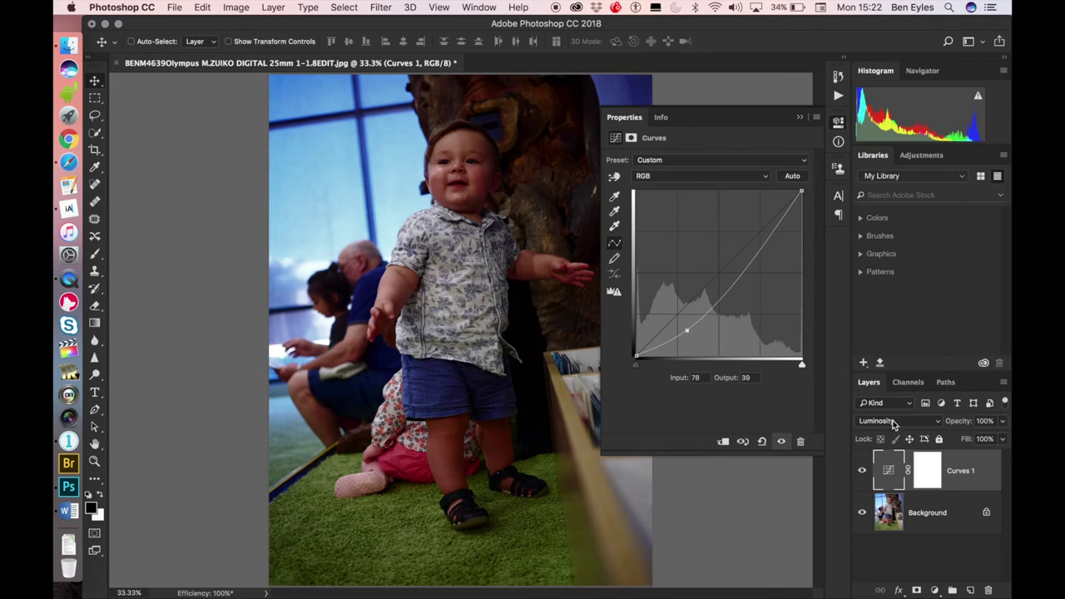